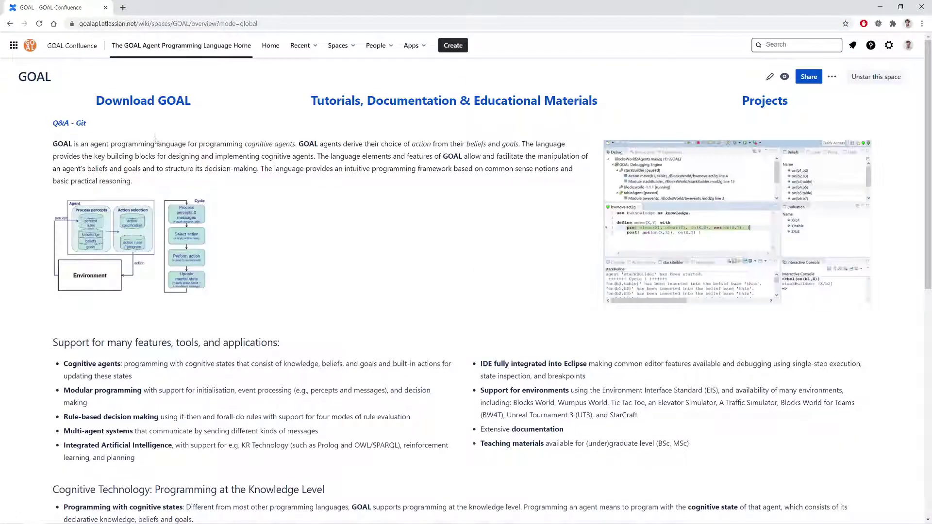
- Open the Download GOAL page and review its Java installation requirements, including the highest supported version
click(141, 105)
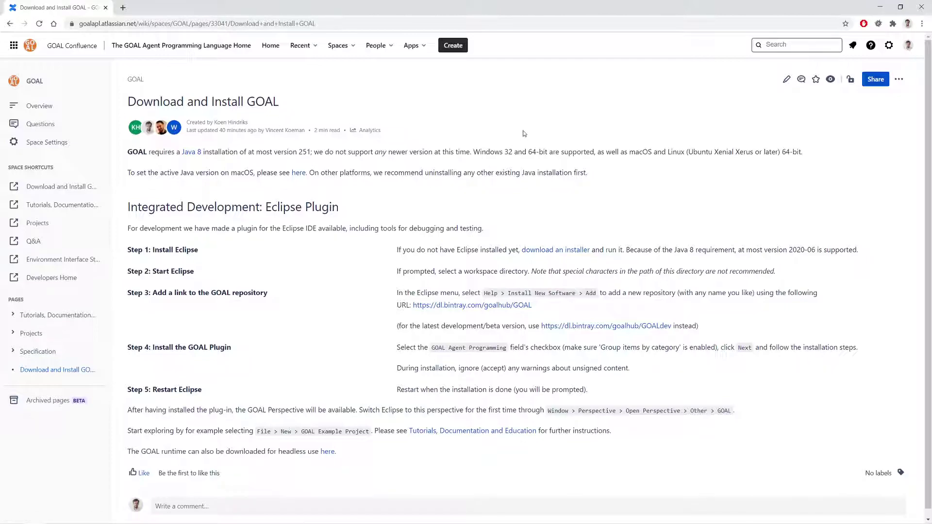
drag(596, 182, 127, 151)
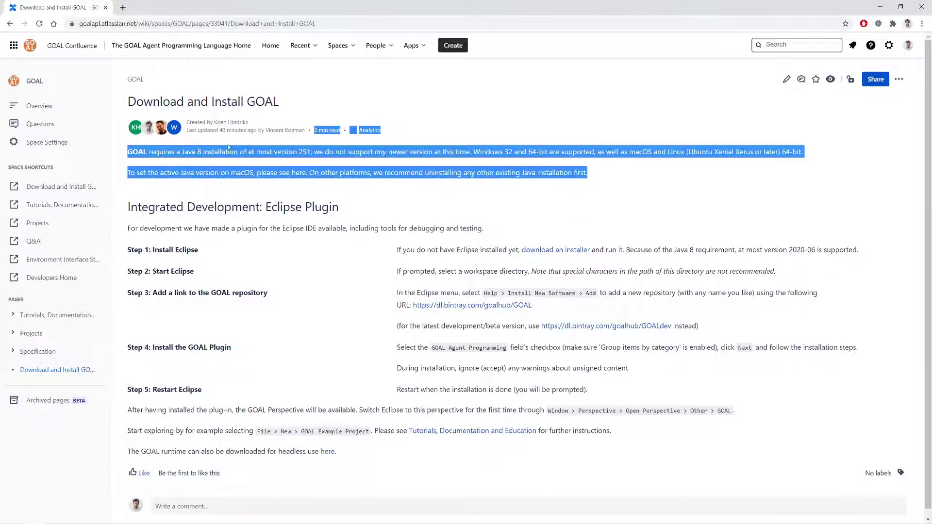
click(468, 206)
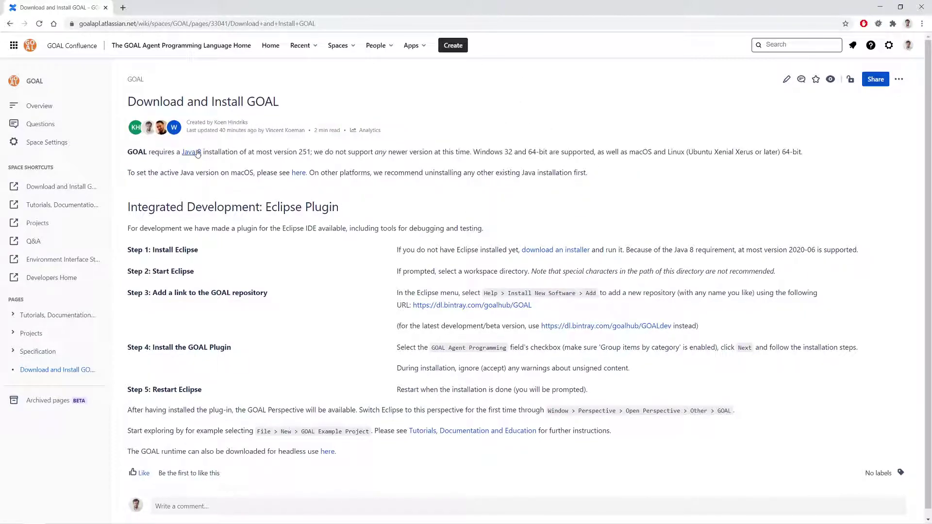
drag(297, 152, 310, 152)
click(380, 192)
- Open the linked Java SE 8 archive and download the Windows x64 installer jdk-8u251-windows-x64.exe
click(189, 152)
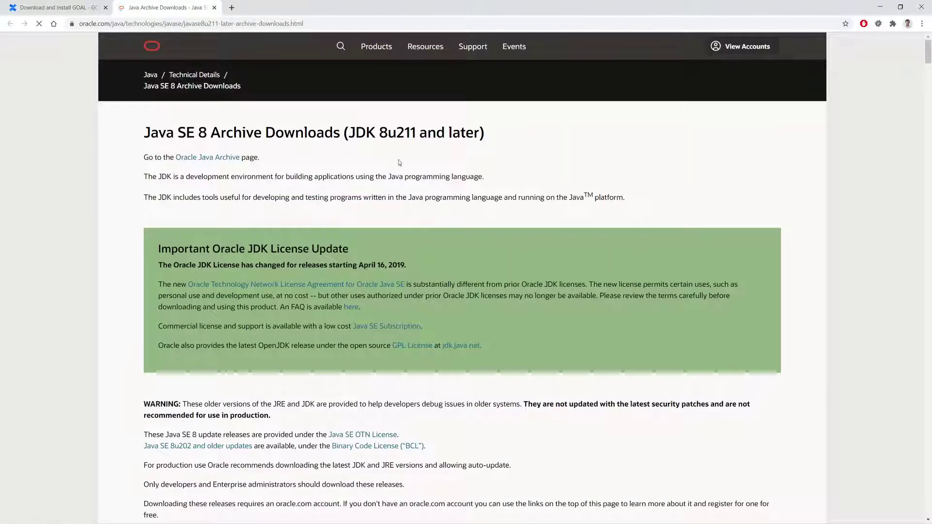
scroll(424, 219, down, 9)
drag(299, 129, 283, 118)
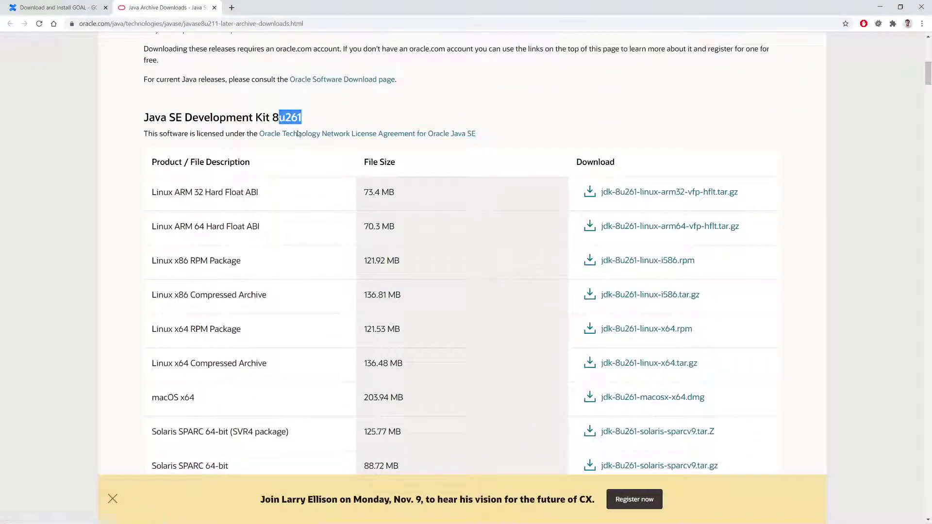
scroll(340, 197, down, 20)
scroll(354, 188, down, 5)
drag(260, 85, 302, 86)
scroll(272, 131, down, 2)
scroll(231, 118, down, 2)
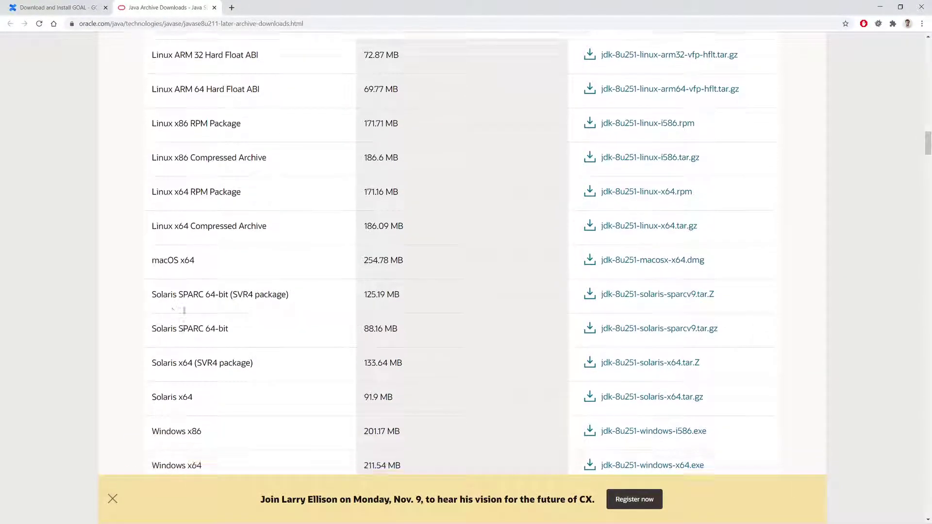
click(653, 391)
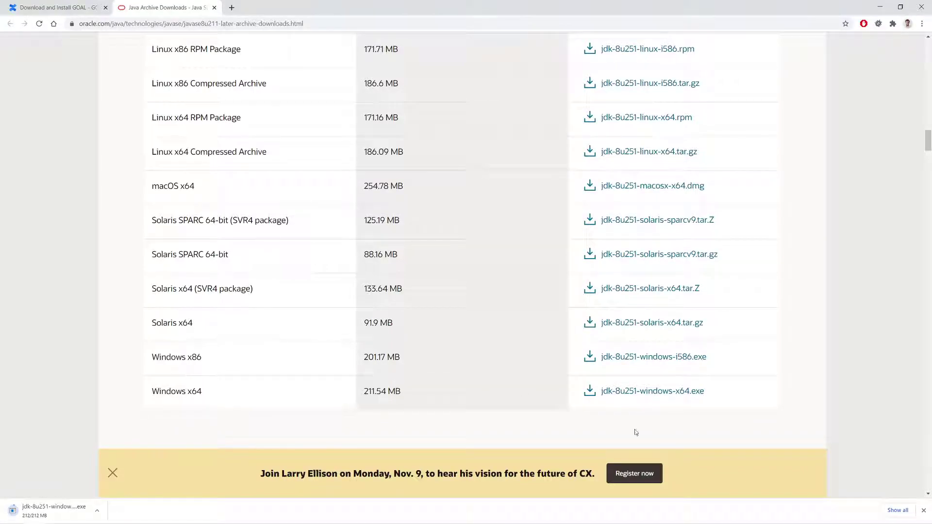
- Run the downloaded JDK 8 Update 251 installer and proceed through its setup wizard with the default options
click(48, 511)
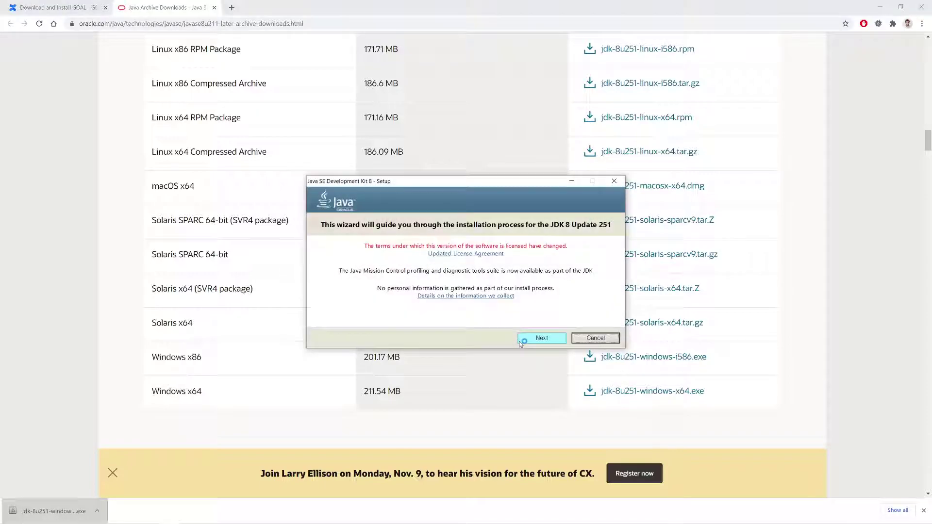
click(543, 338)
click(515, 338)
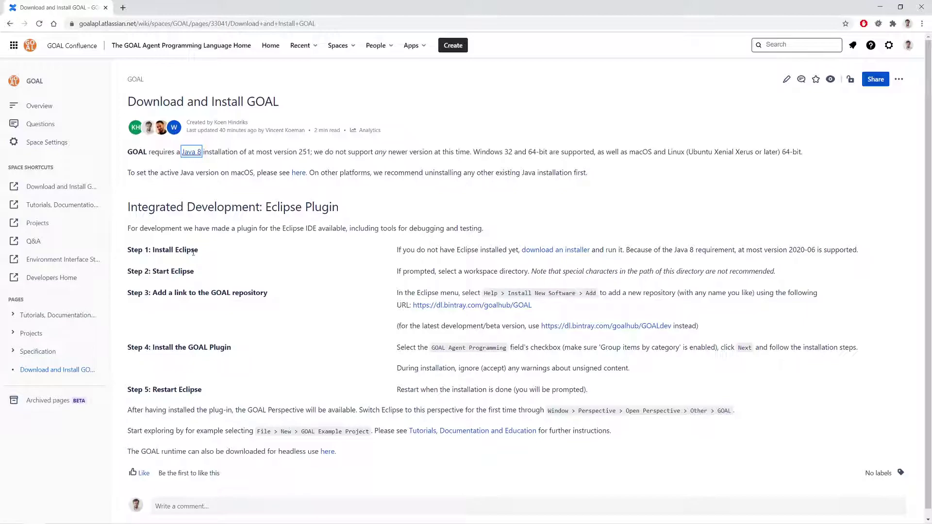
- Check the Eclipse version requirement in Step 1, follow its installer link and download the 2020-06 installer for Windows 64 bit
mouse_move(155, 249)
mouse_down()
mouse_move(210, 255)
mouse_move(145, 251)
mouse_up()
click(238, 274)
drag(788, 250, 815, 251)
click(825, 249)
drag(816, 250, 789, 250)
click(789, 249)
click(558, 250)
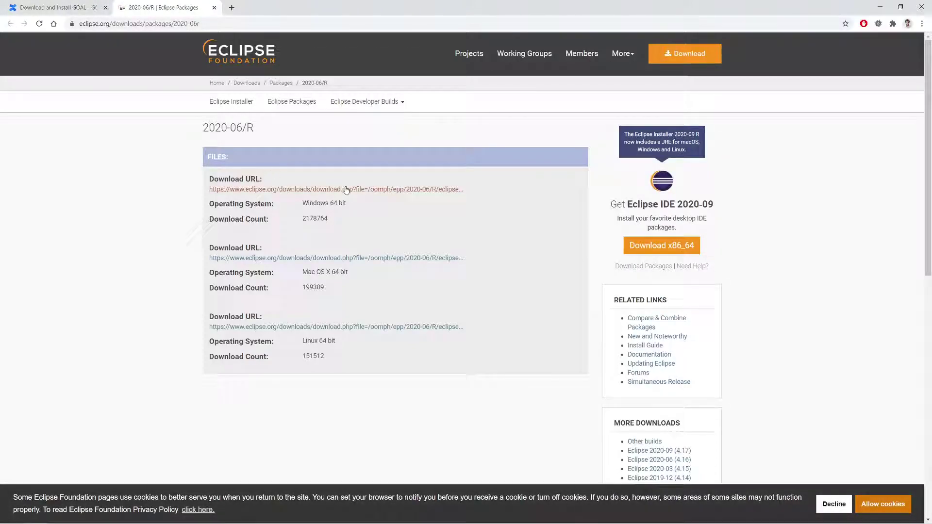
click(328, 190)
click(408, 155)
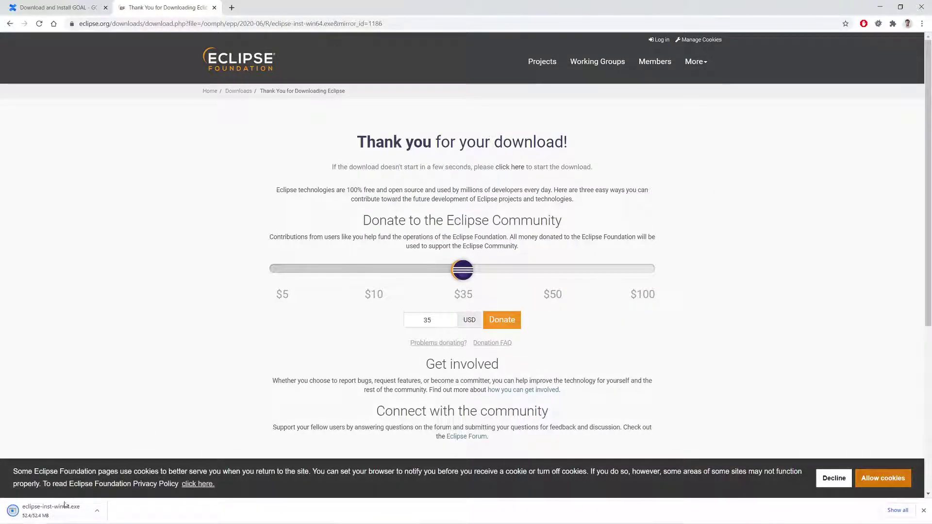
- Run the Eclipse installer and install Eclipse IDE for Java Developers in C:\java-2020-06, and close the Eclipse download page
click(50, 514)
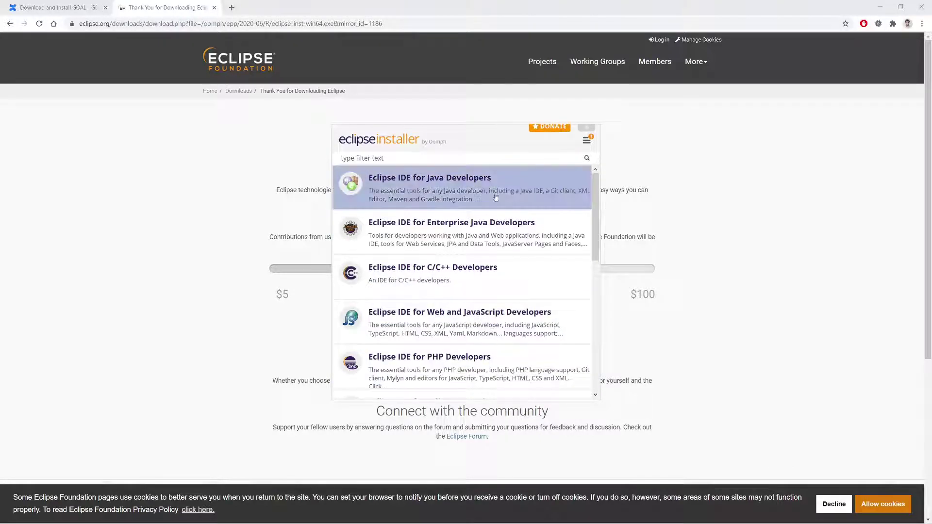
click(468, 183)
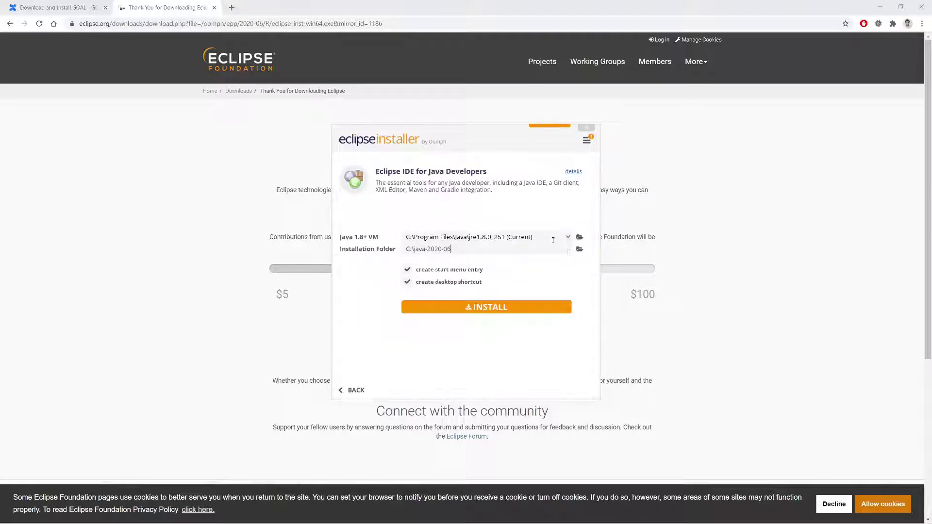
click(500, 308)
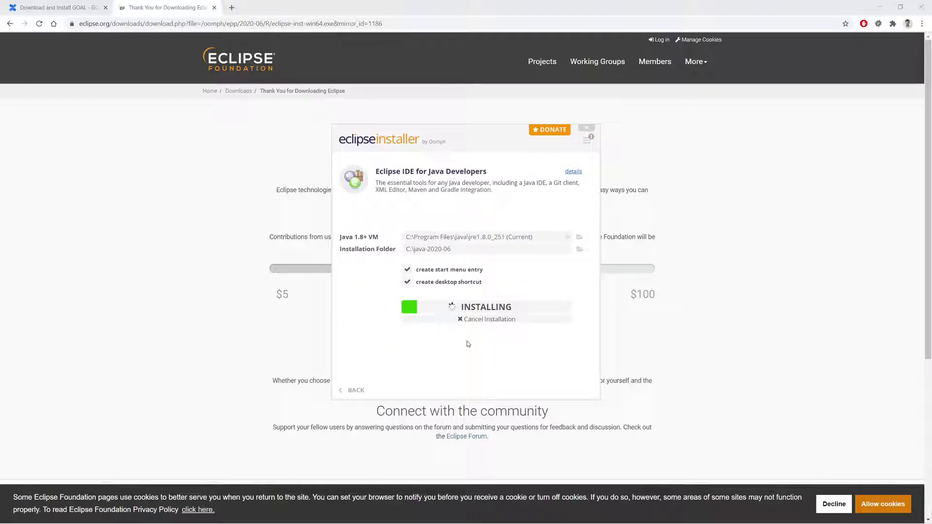
click(214, 8)
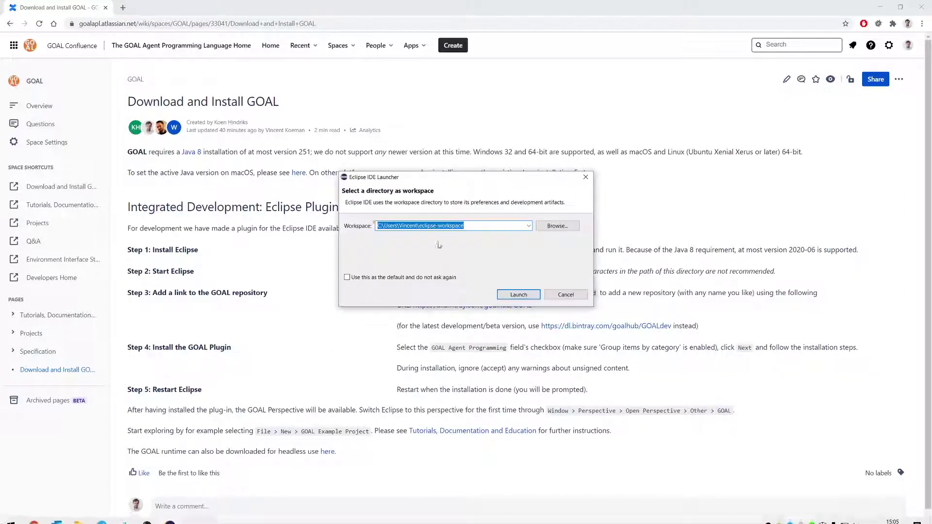
- Set the workspace directory name to eclipse-workspace-goal in the user's folder and launch Eclipse
click(478, 226)
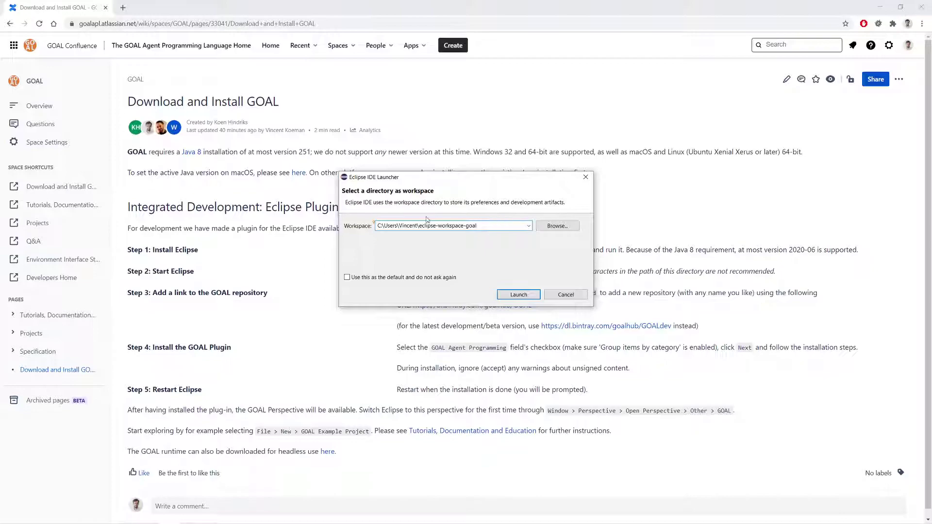
click(440, 280)
click(519, 295)
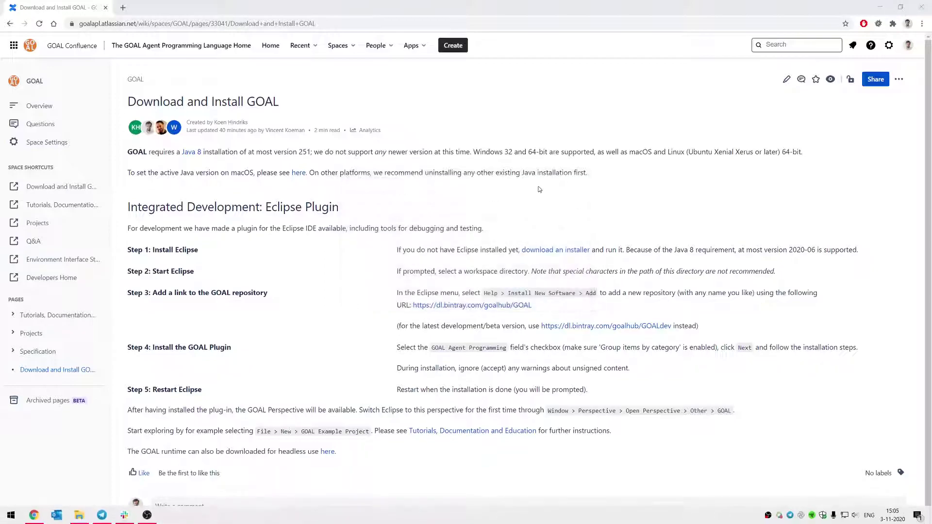
- Copy the link address of the stable GOAL repository from Step 3 of the installation instructions
click(474, 290)
right_click(509, 305)
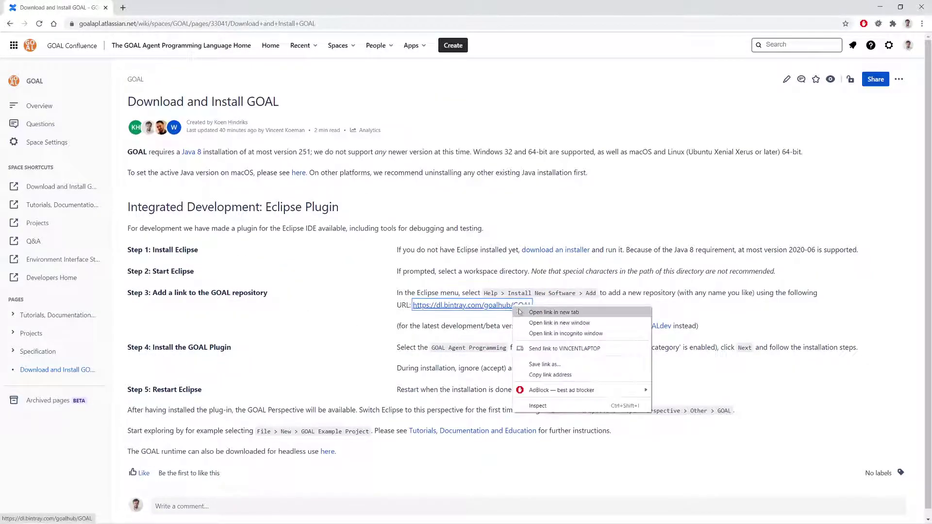
click(538, 376)
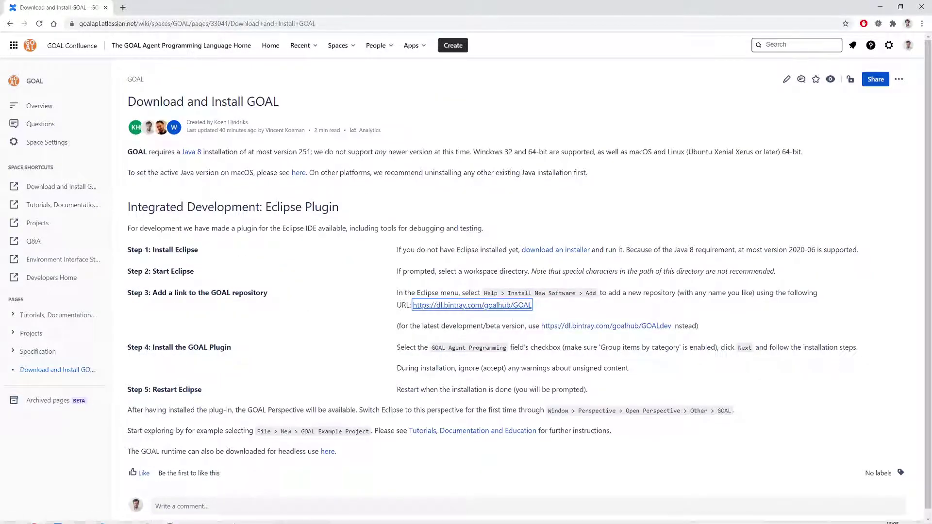
click(188, 517)
click(230, 100)
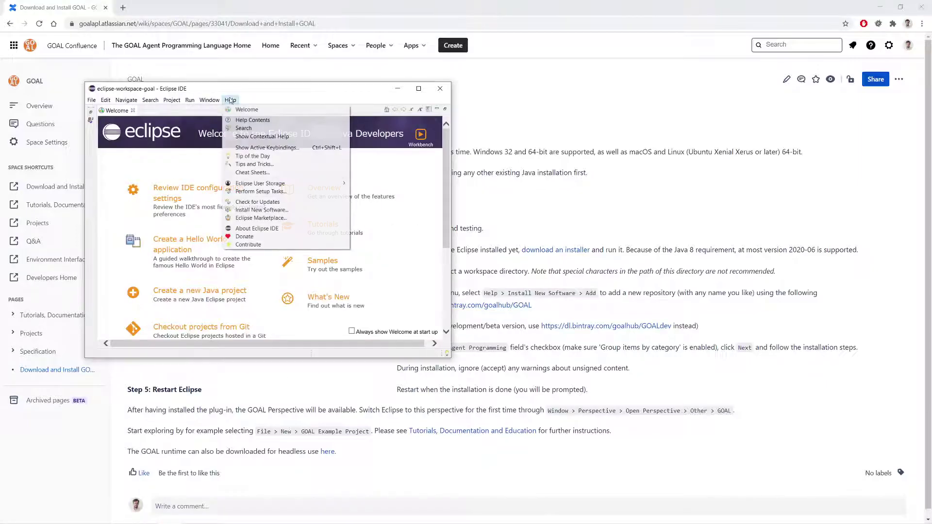
click(288, 209)
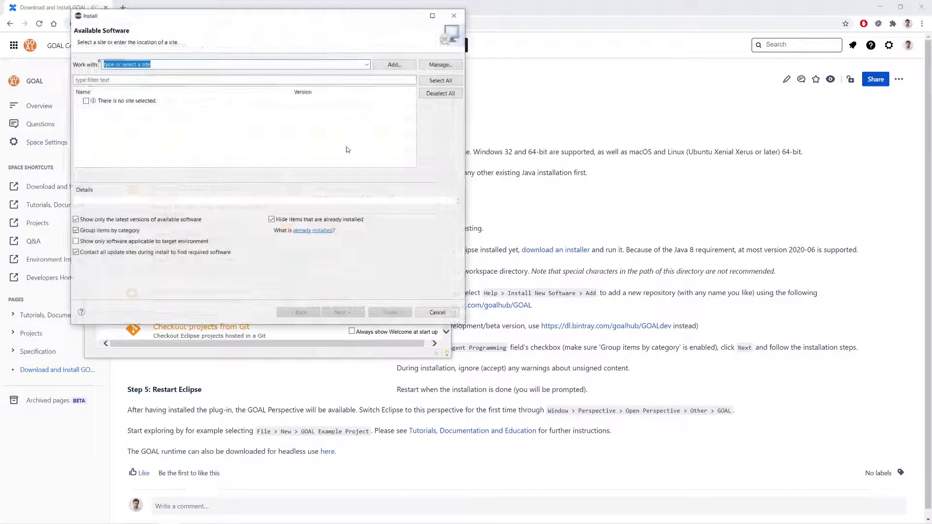
click(394, 64)
text(GOAL)
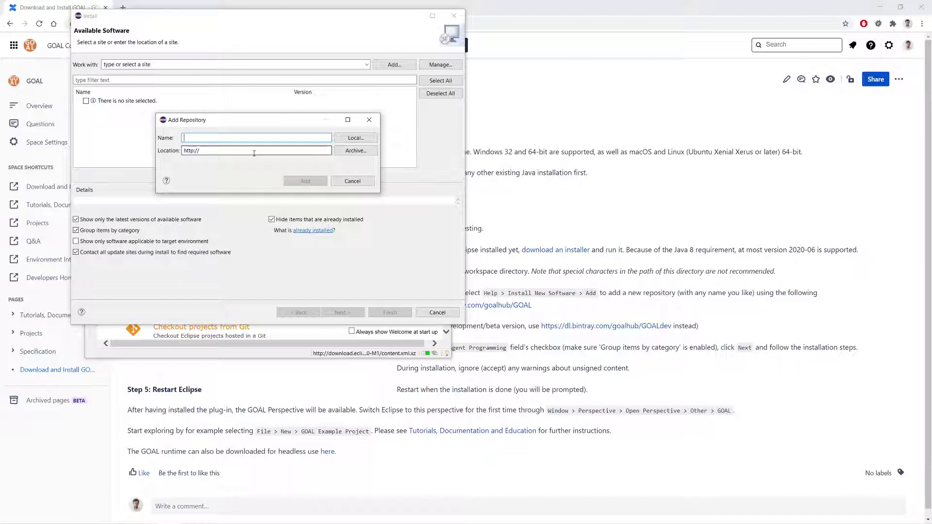
key(Tab)
key(ctrl+v)
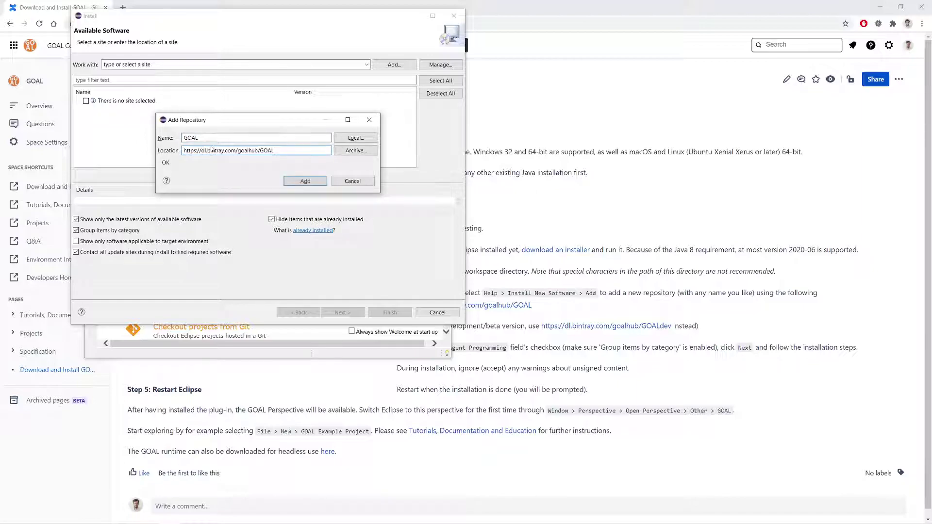
double_click(275, 150)
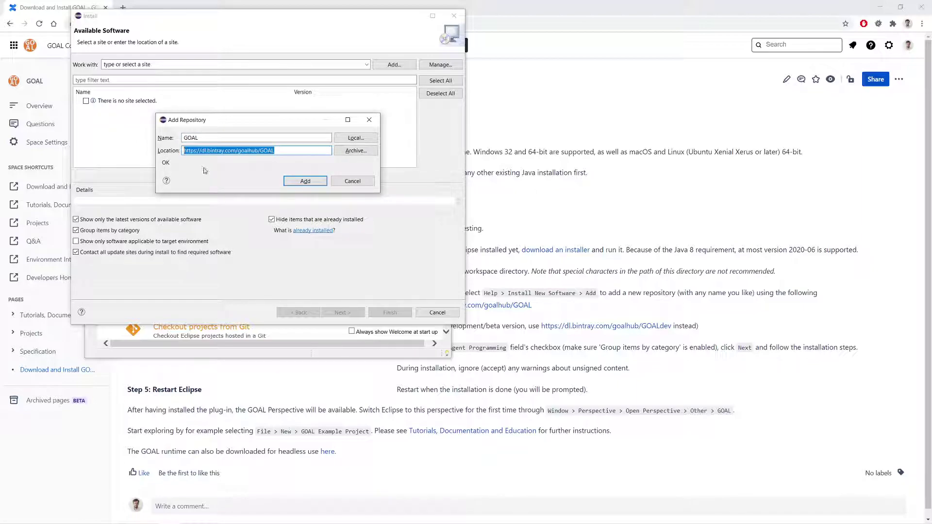
click(296, 181)
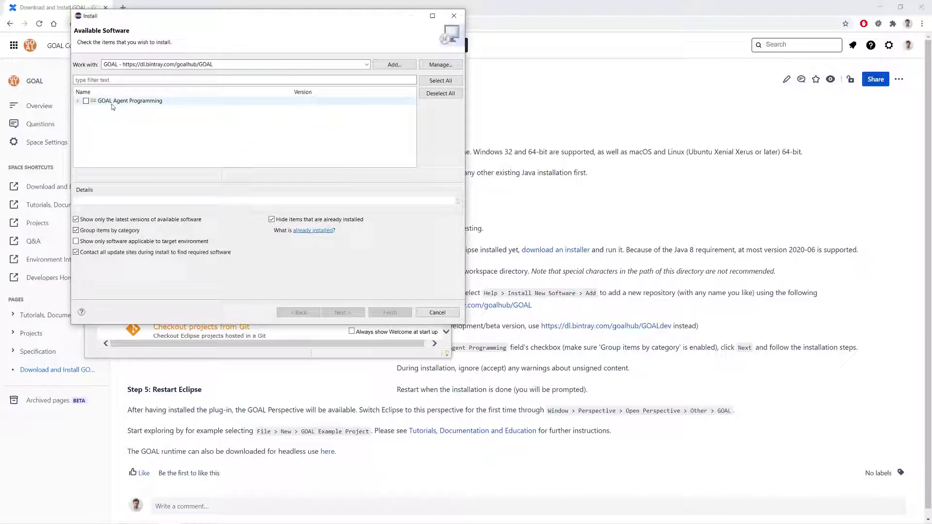
- Select GOAL Agent Programming for installation, accept the license agreements and complete the plugin installation
click(86, 102)
click(342, 312)
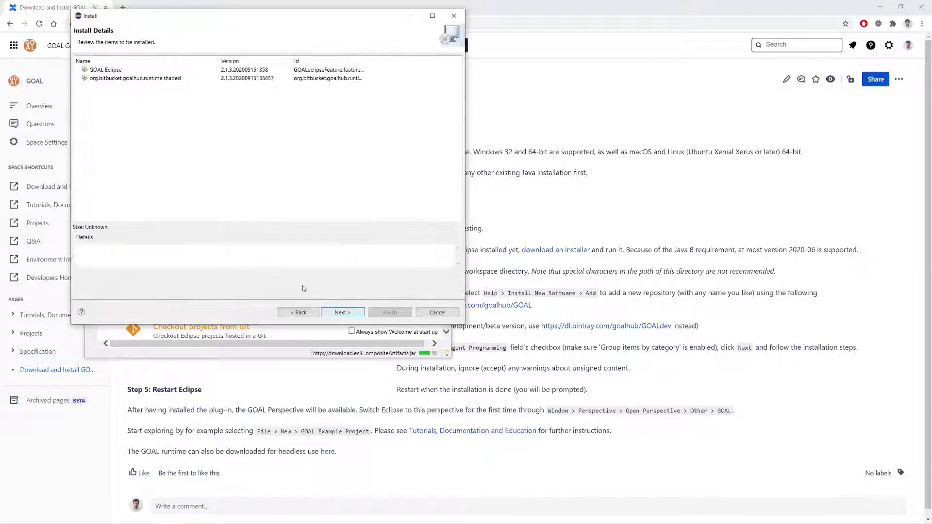
click(342, 313)
click(293, 263)
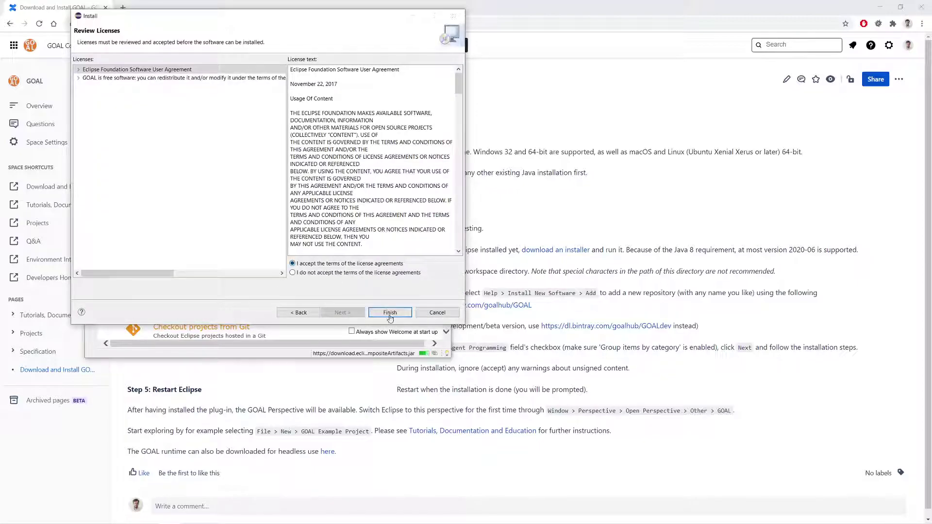
click(390, 313)
click(288, 232)
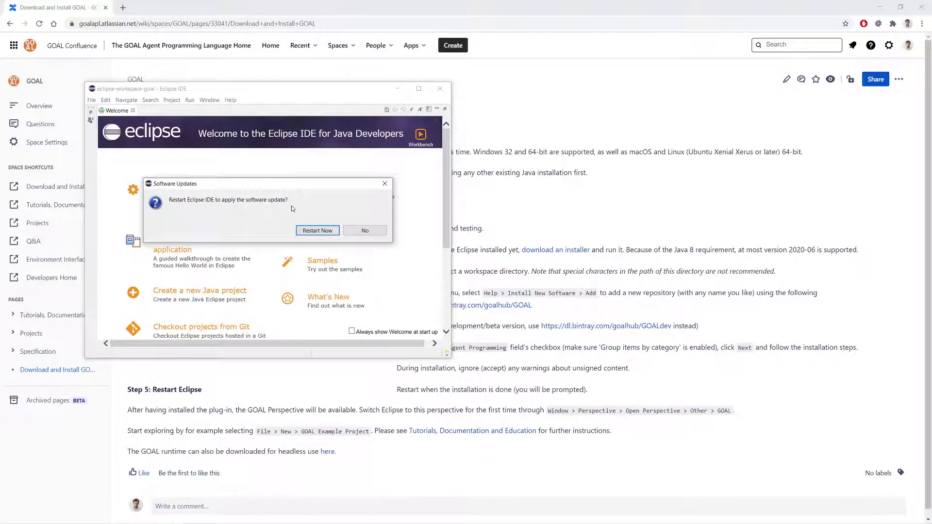
- Restart Eclipse to apply the software update, and go to the workbench in a maximized window
click(317, 232)
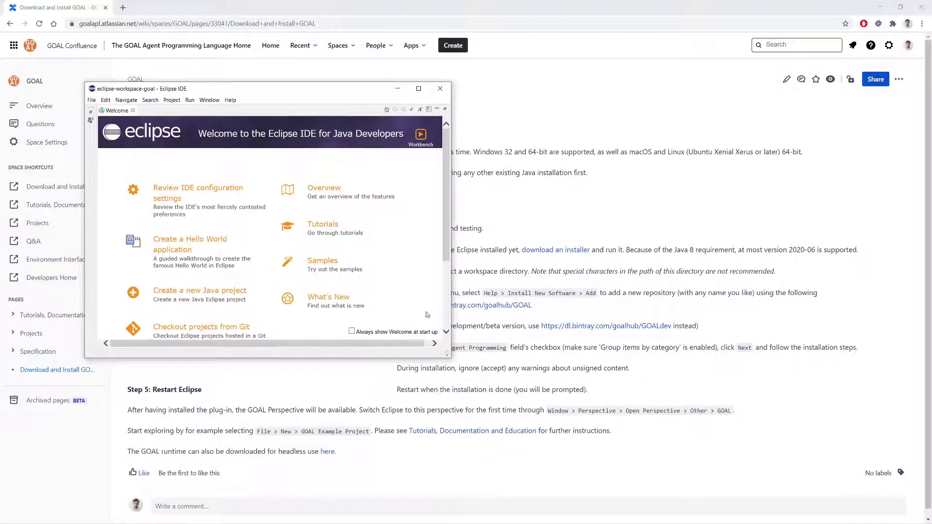
click(419, 88)
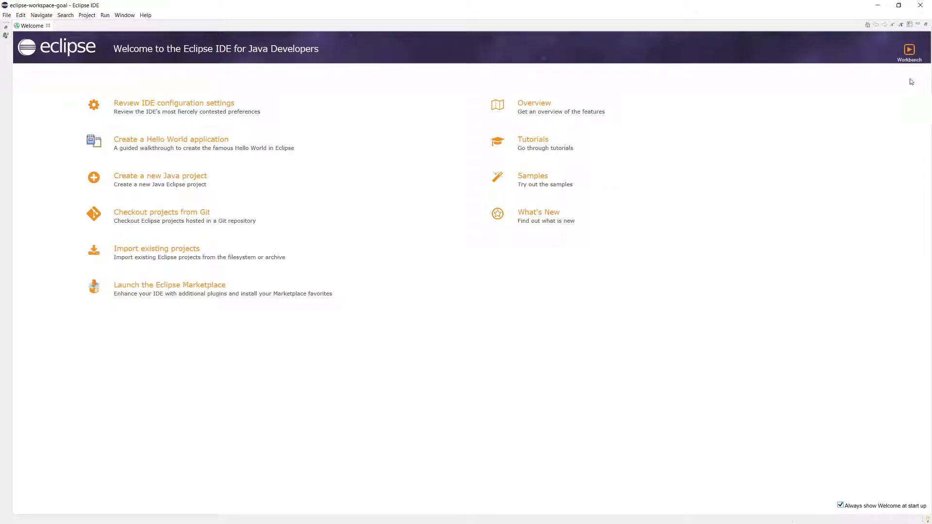
click(910, 51)
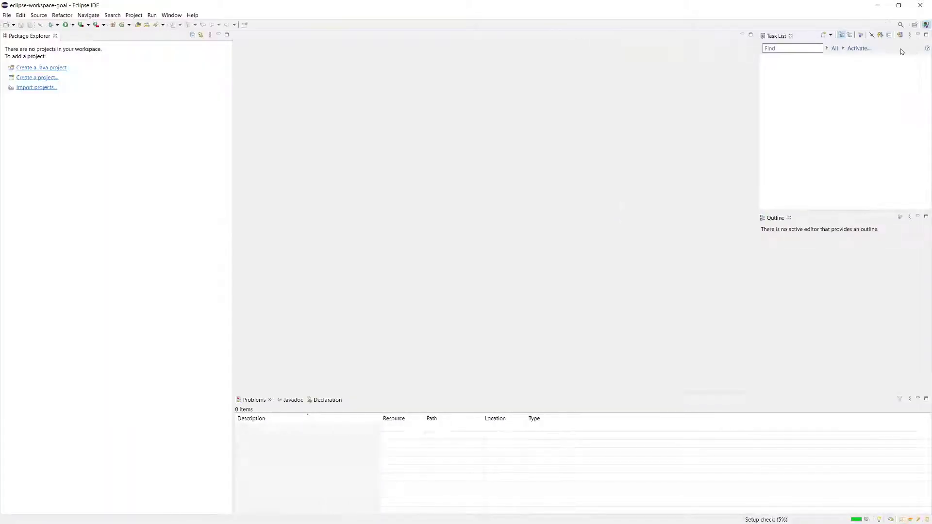
- Switch the workbench to the GOAL perspective
click(172, 15)
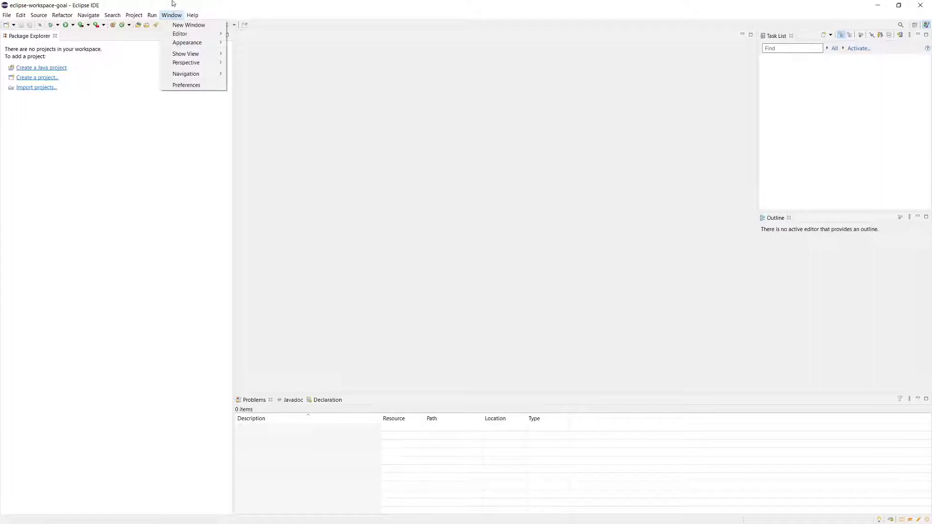
mouse_move(198, 62)
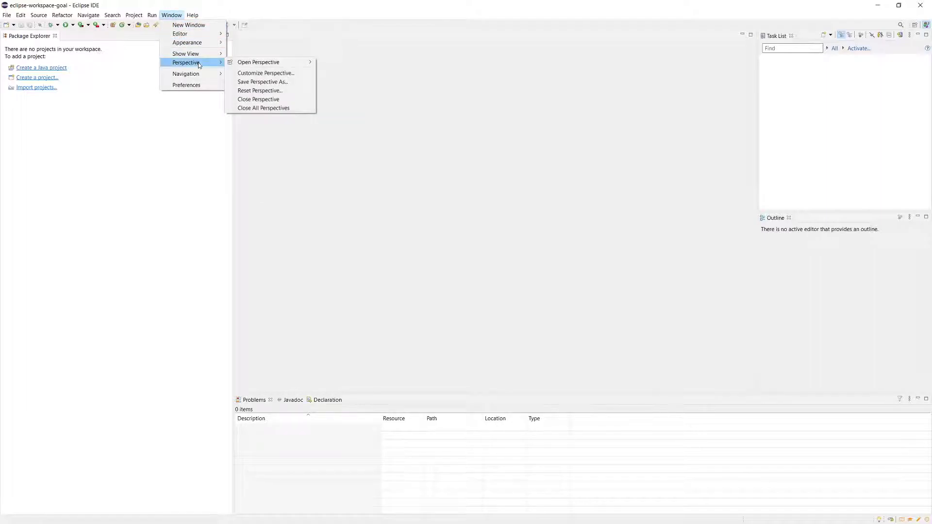
mouse_move(272, 62)
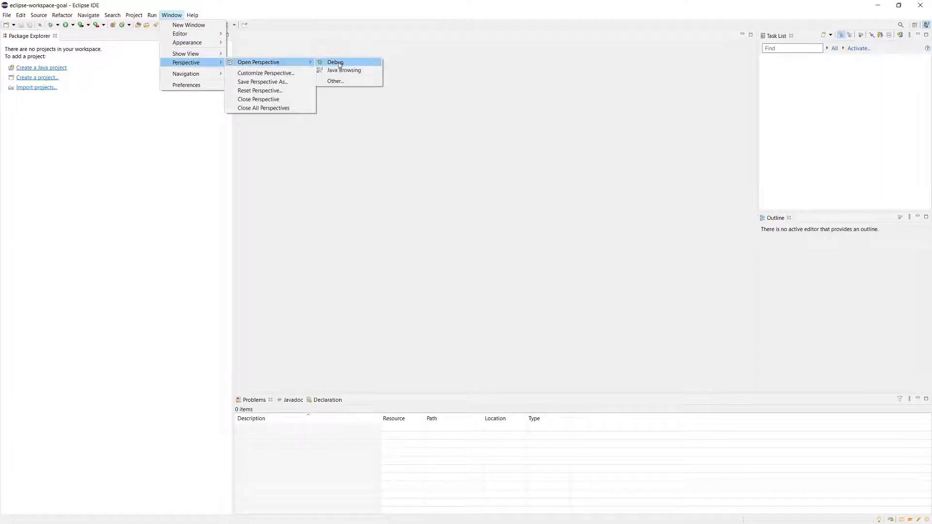
click(348, 81)
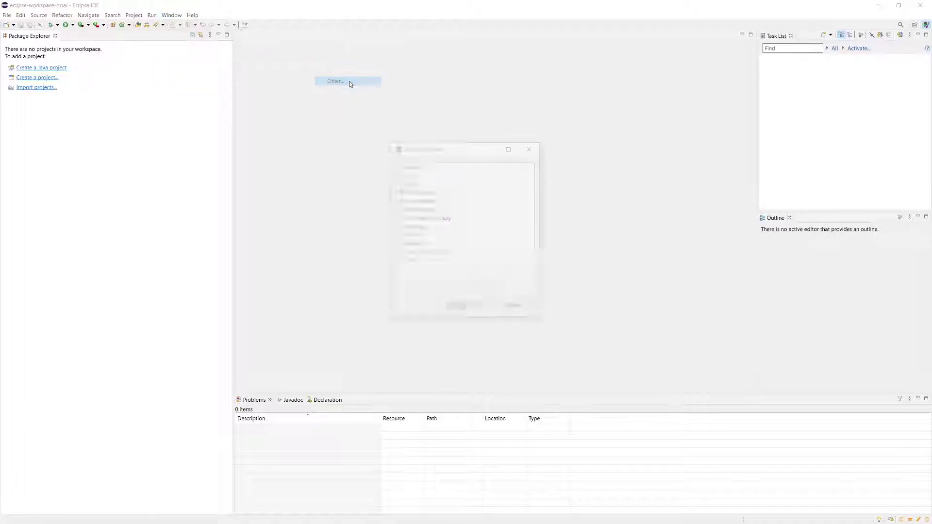
click(416, 182)
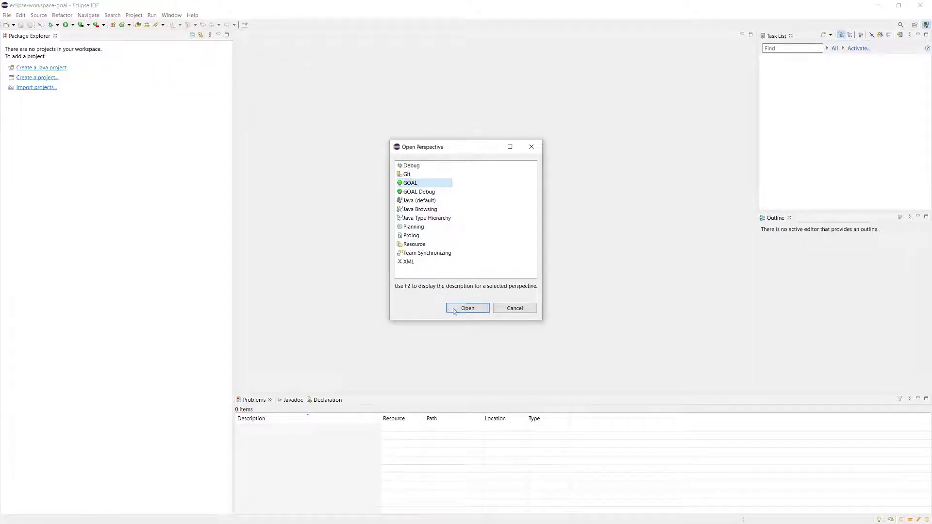
click(468, 308)
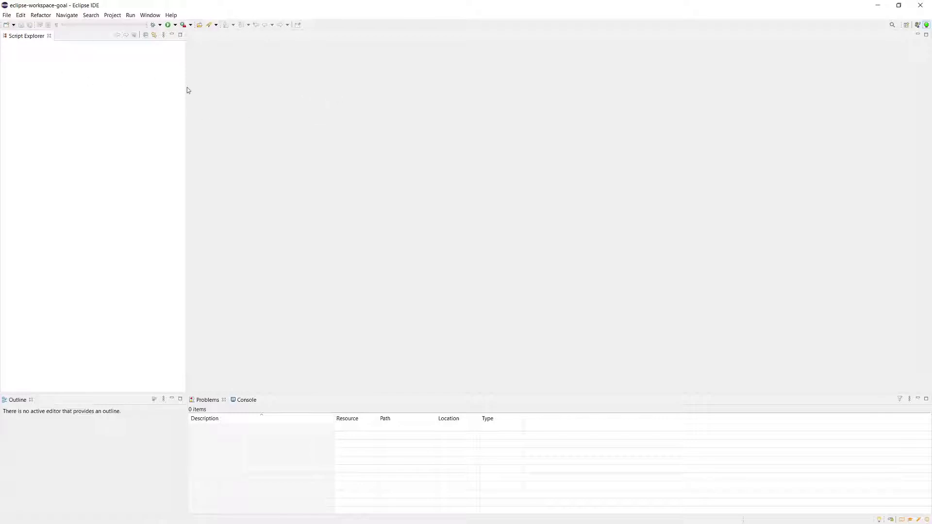
- Create a new GOAL example project from the HelloWorld example, keeping HelloWorld as the project name
click(6, 15)
mouse_move(118, 27)
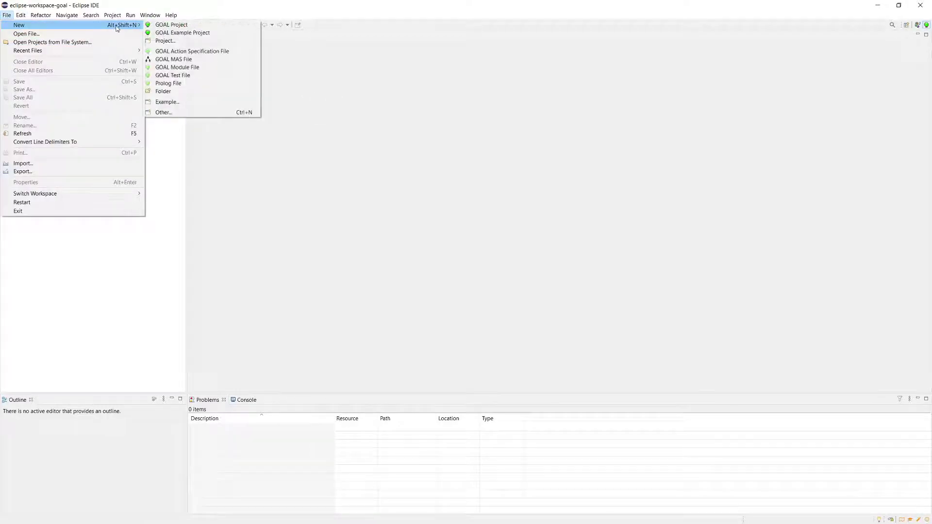
click(220, 34)
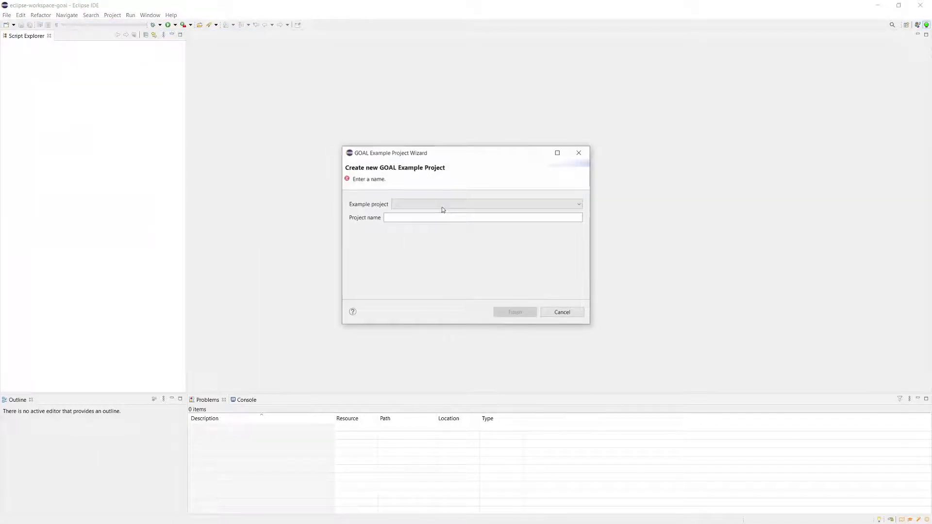
click(441, 204)
click(425, 272)
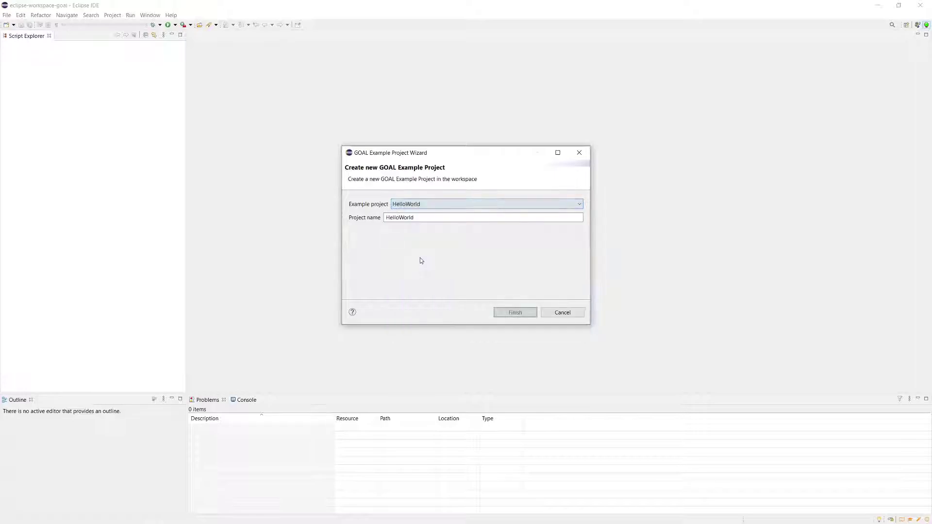
click(517, 314)
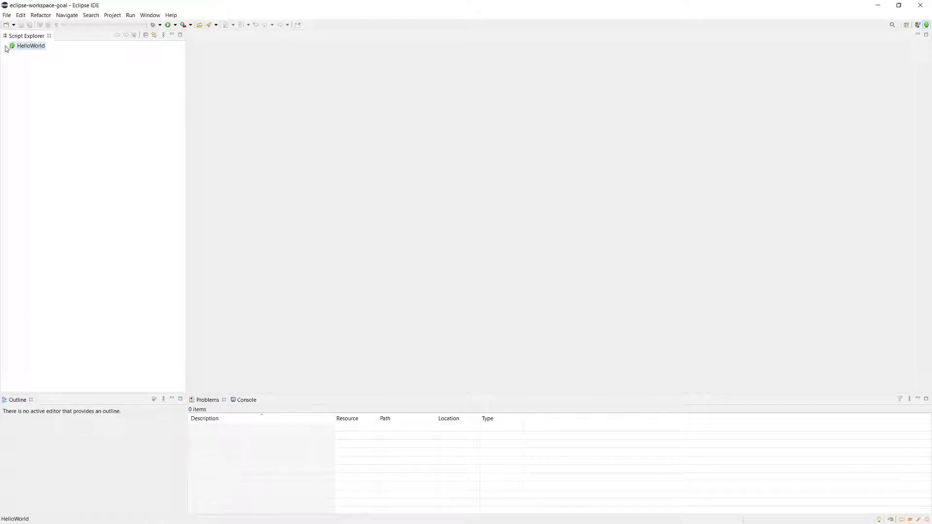
- Run HelloWorld.mas2g from the HelloWorld project as a GOAL program and highlight the agent's greeting line in the console output
click(5, 46)
right_click(43, 53)
mouse_move(140, 193)
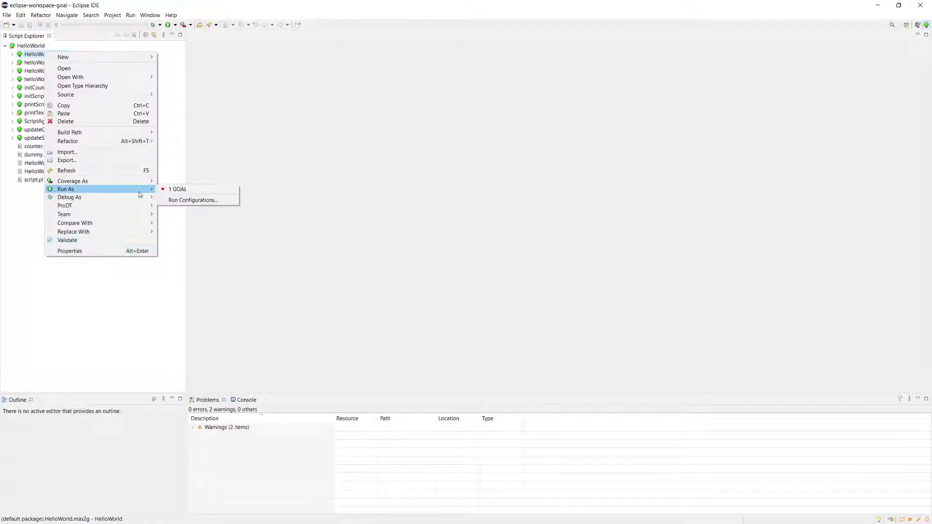
click(179, 190)
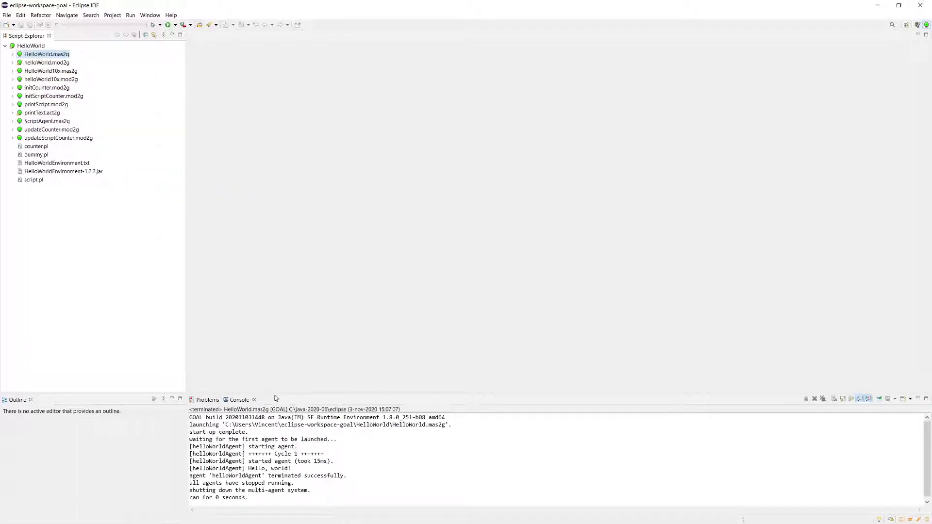
drag(297, 462, 188, 459)
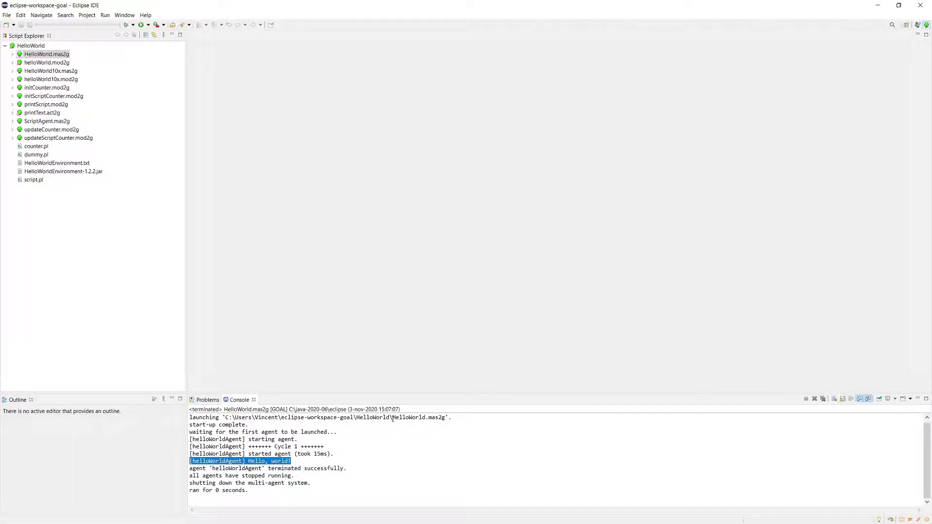
mouse_move(225, 520)
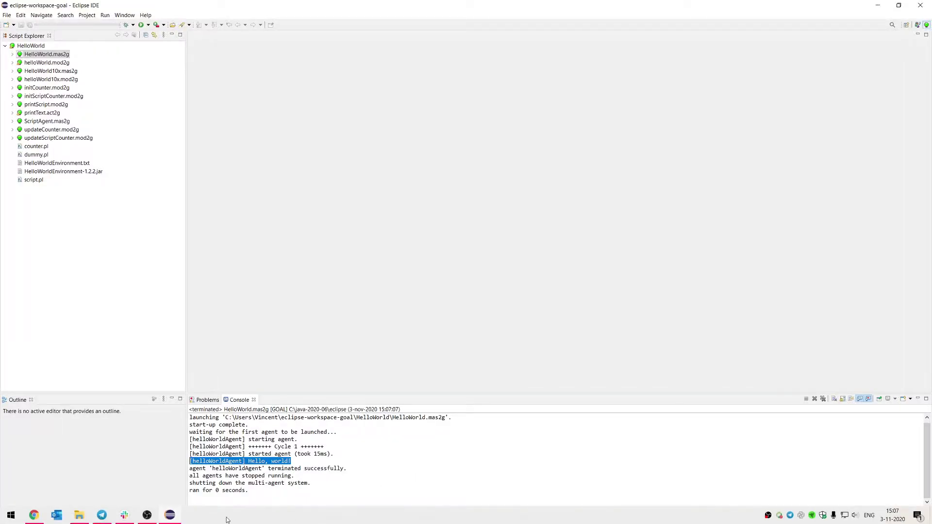